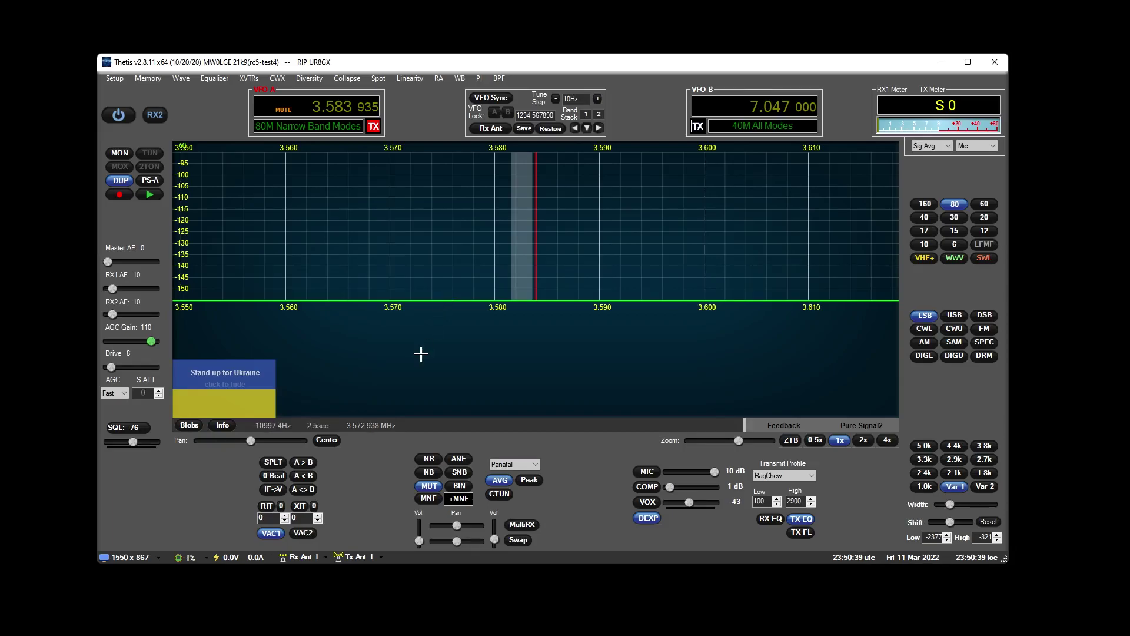
Dismiss the Stand up for Ukraine banner and narrow the Feedback and Pure Signal2 section of the info bar.
left_click(246, 393)
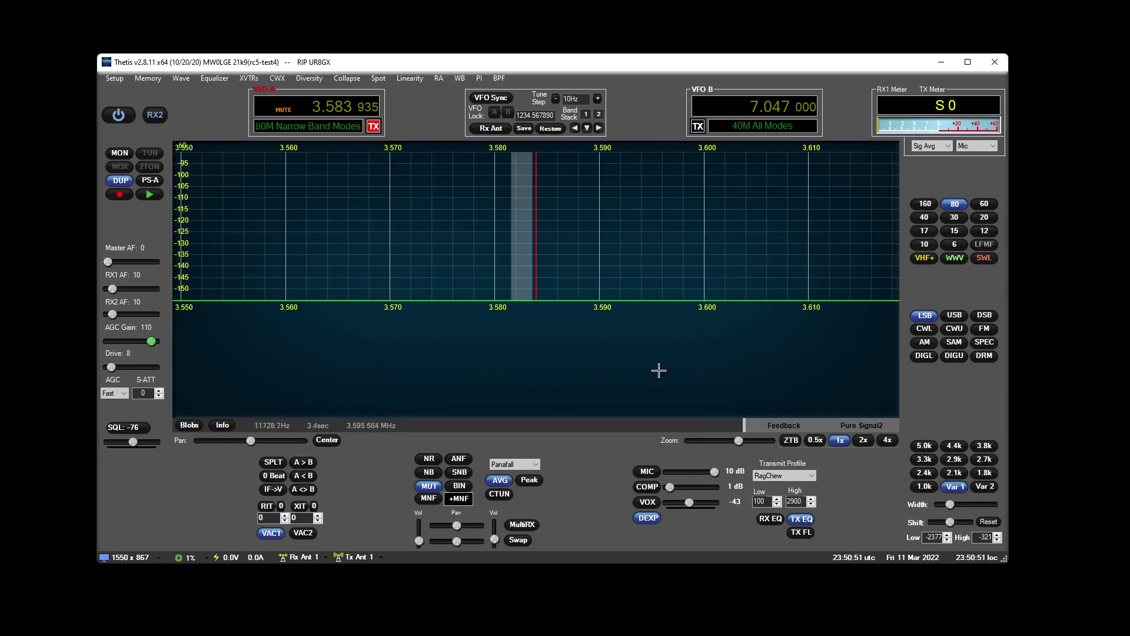
left_click_drag(744, 428, 795, 428)
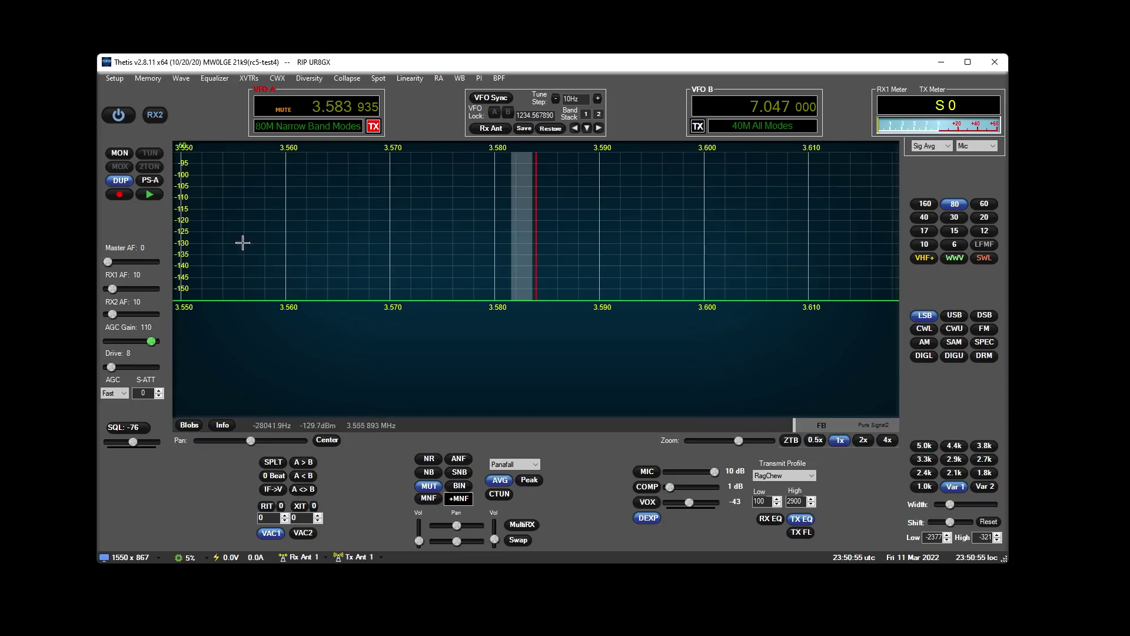
Power on the radio and adjust the width of the info bar's Feedback section until its labels fit.
left_click(125, 116)
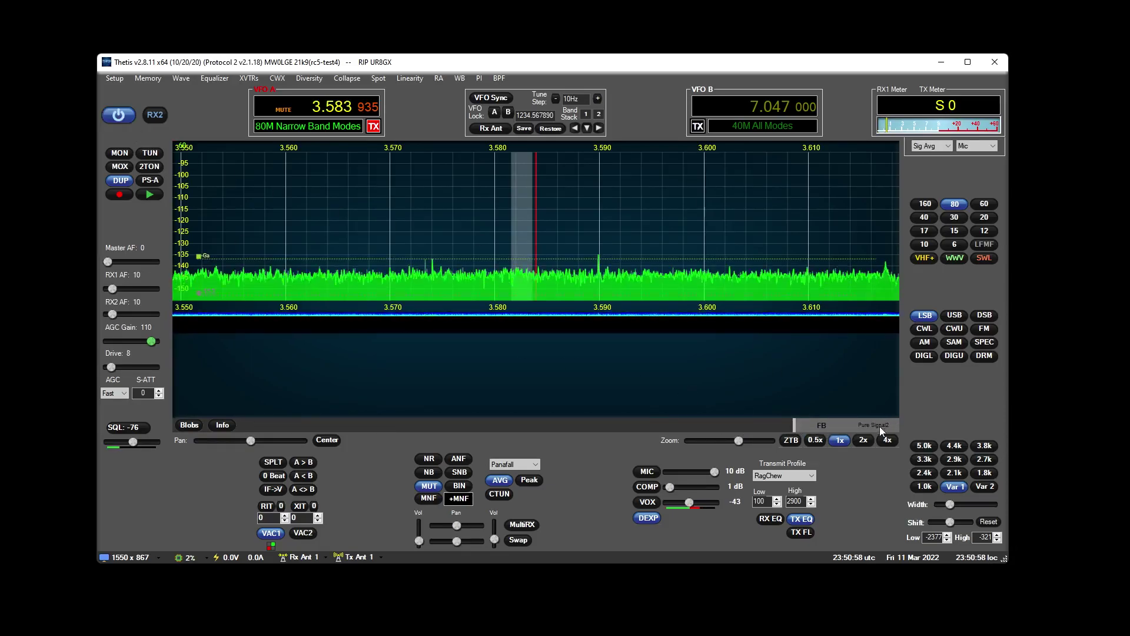
left_click_drag(794, 428, 765, 427)
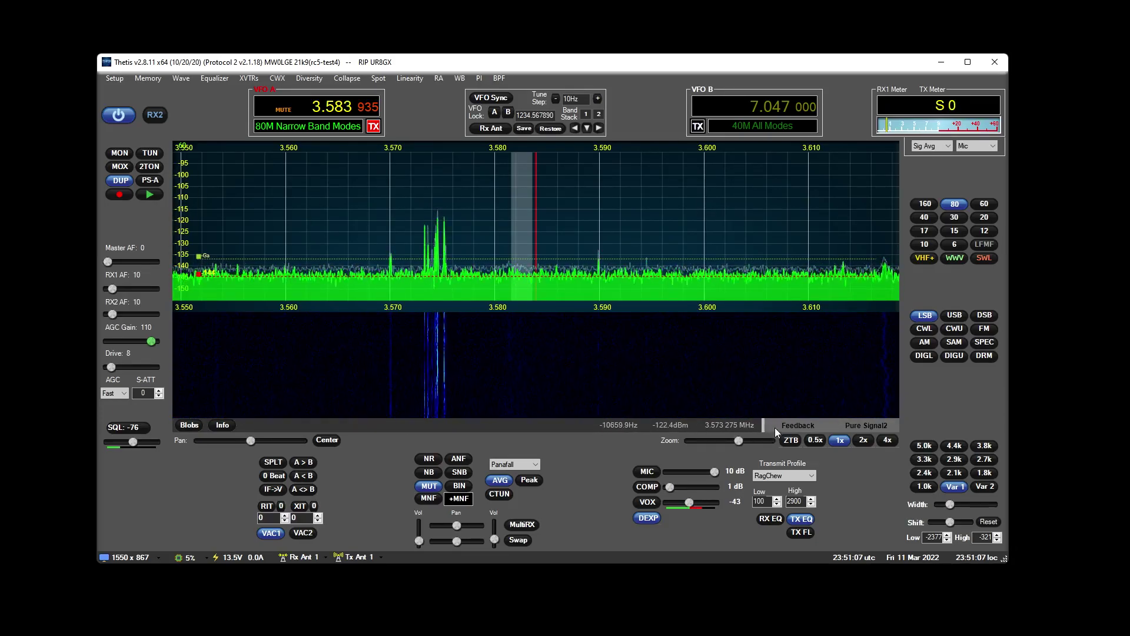
left_click_drag(762, 425, 683, 425)
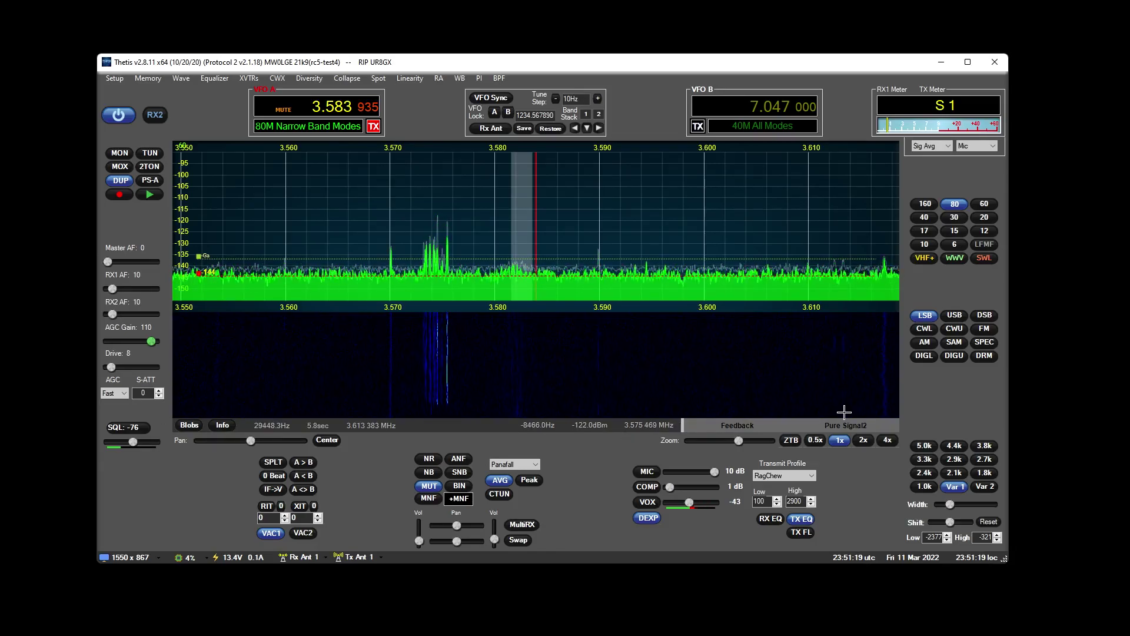
left_click_drag(683, 426, 787, 424)
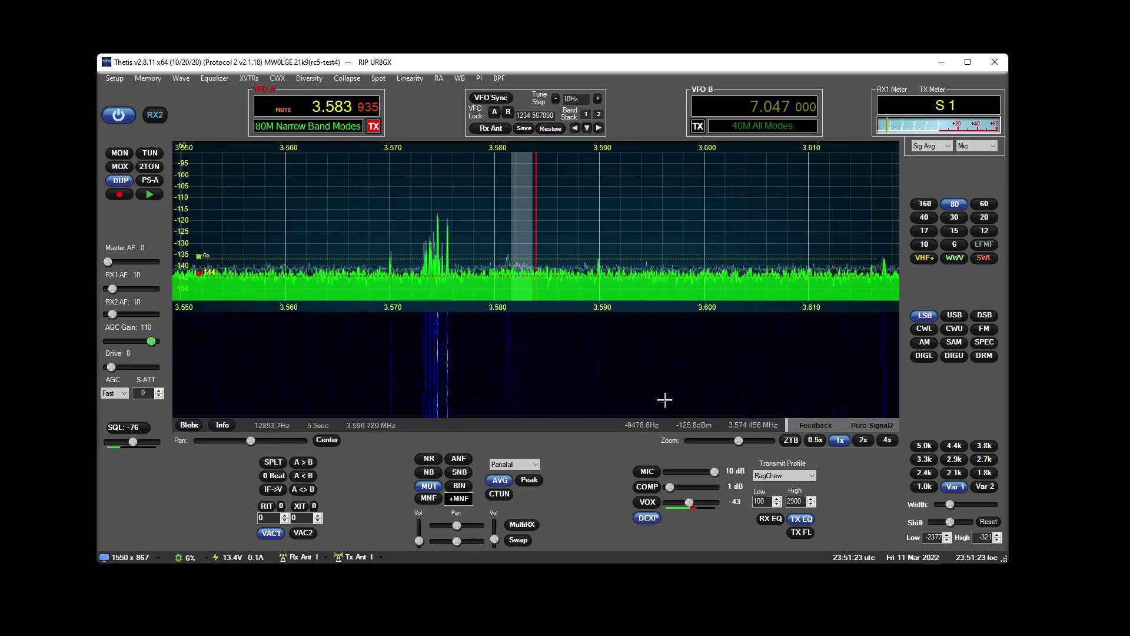
mouse_move(786, 424)
left_mouse_down()
mouse_move(870, 425)
mouse_move(786, 431)
left_mouse_up()
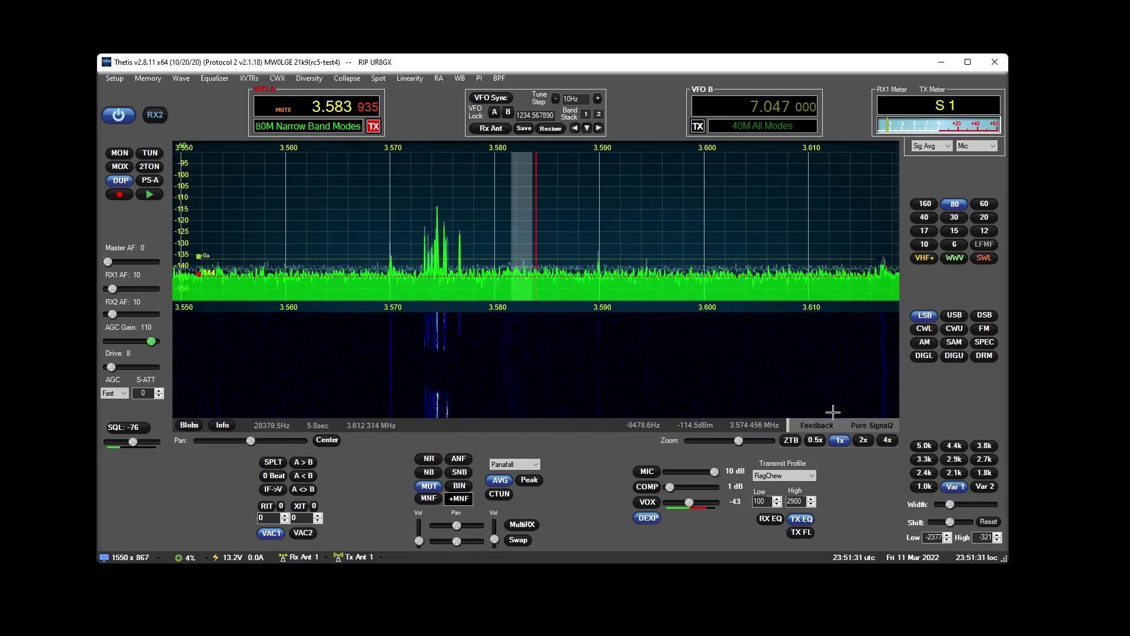
Enable PS-A and review the Info Bar settings under the second set of general options in the setup window.
left_click(158, 184)
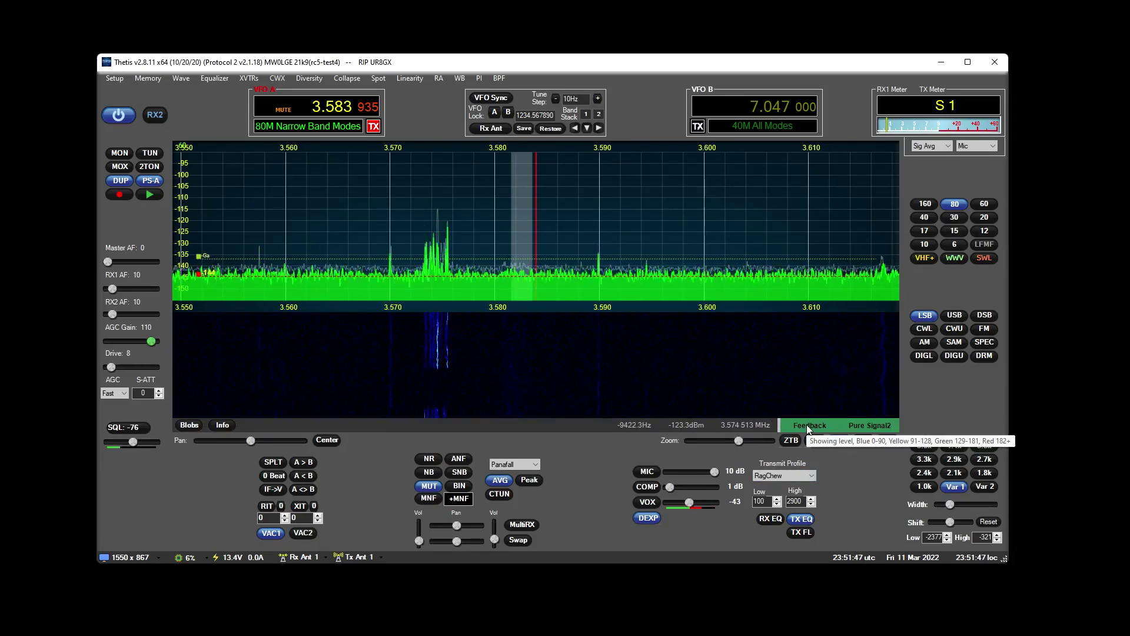
left_click(115, 78)
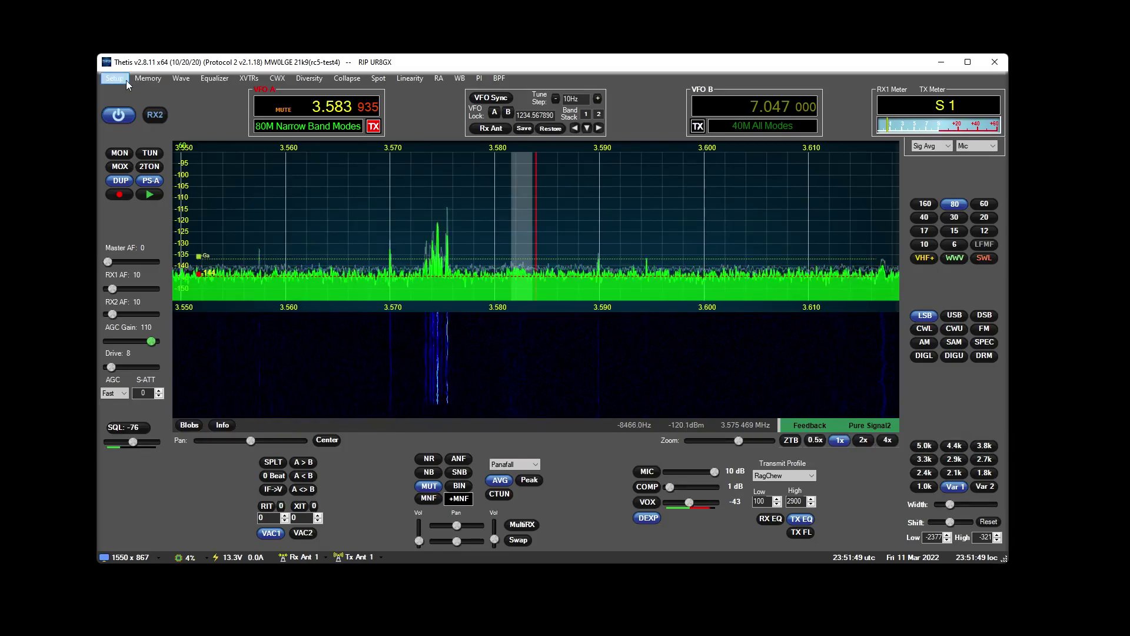
left_click(549, 229)
left_click(527, 242)
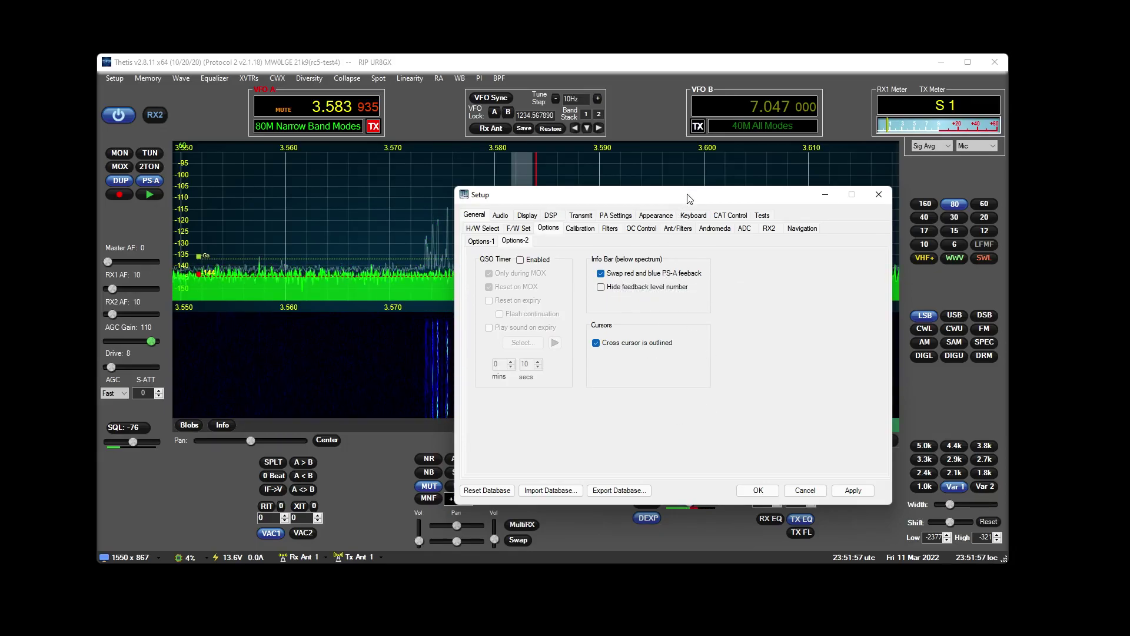
left_click_drag(689, 198, 603, 191)
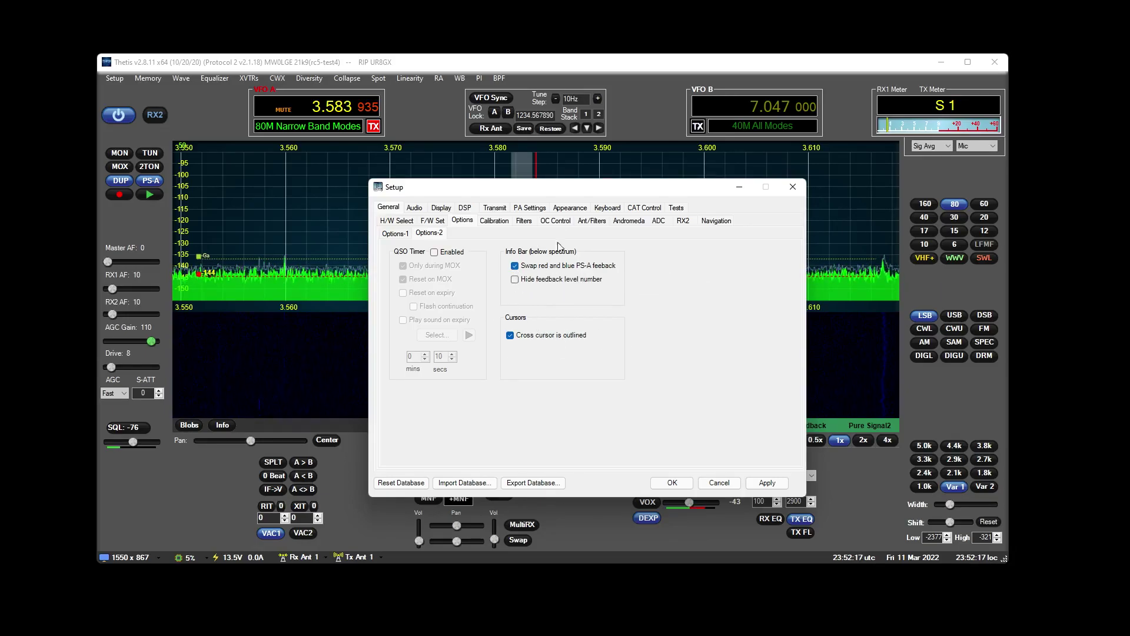
mouse_move(563, 197)
left_mouse_down()
mouse_move(524, 215)
mouse_move(465, 200)
mouse_move(548, 205)
mouse_move(549, 189)
left_mouse_up()
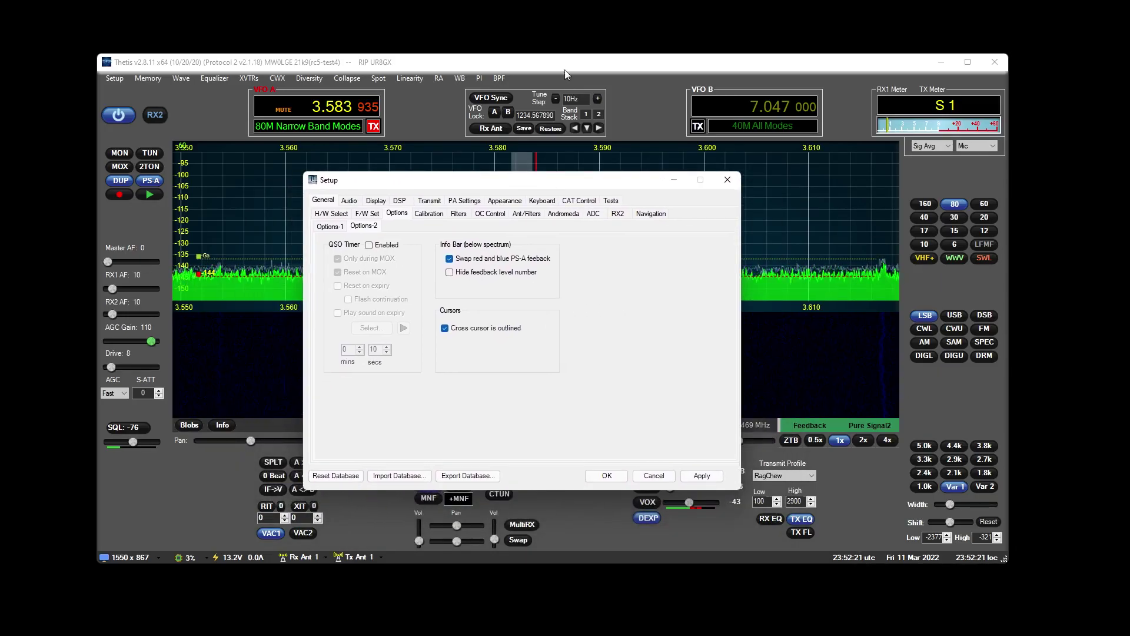
left_click(568, 61)
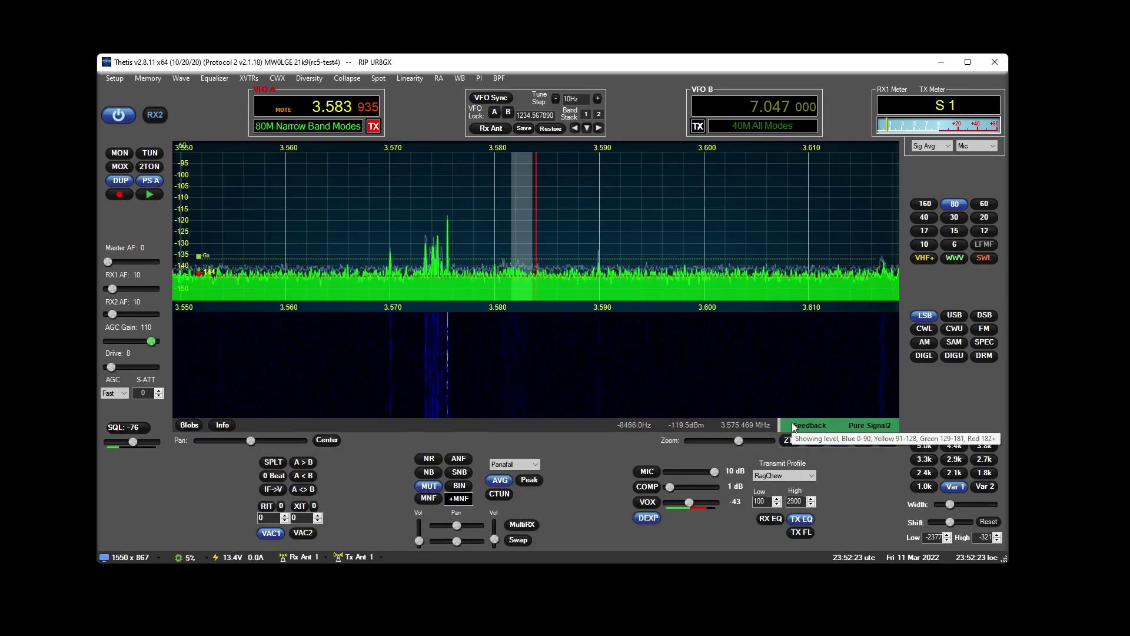
Start transmitting with MOX and lower the transmit drive to 0.
mouse_move(807, 432)
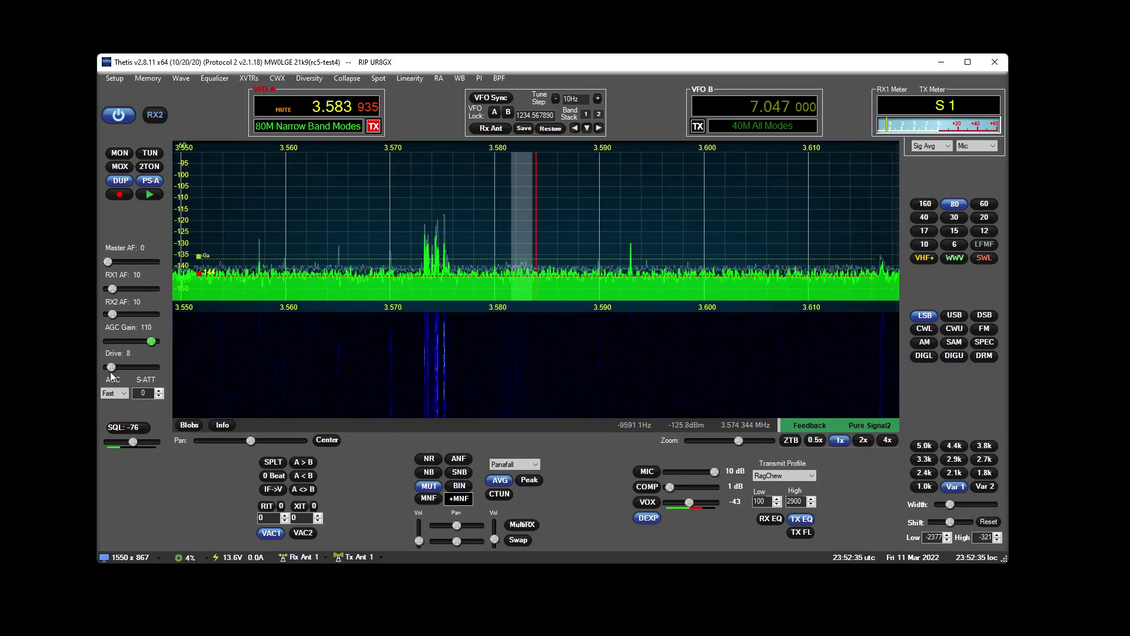
left_click(124, 168)
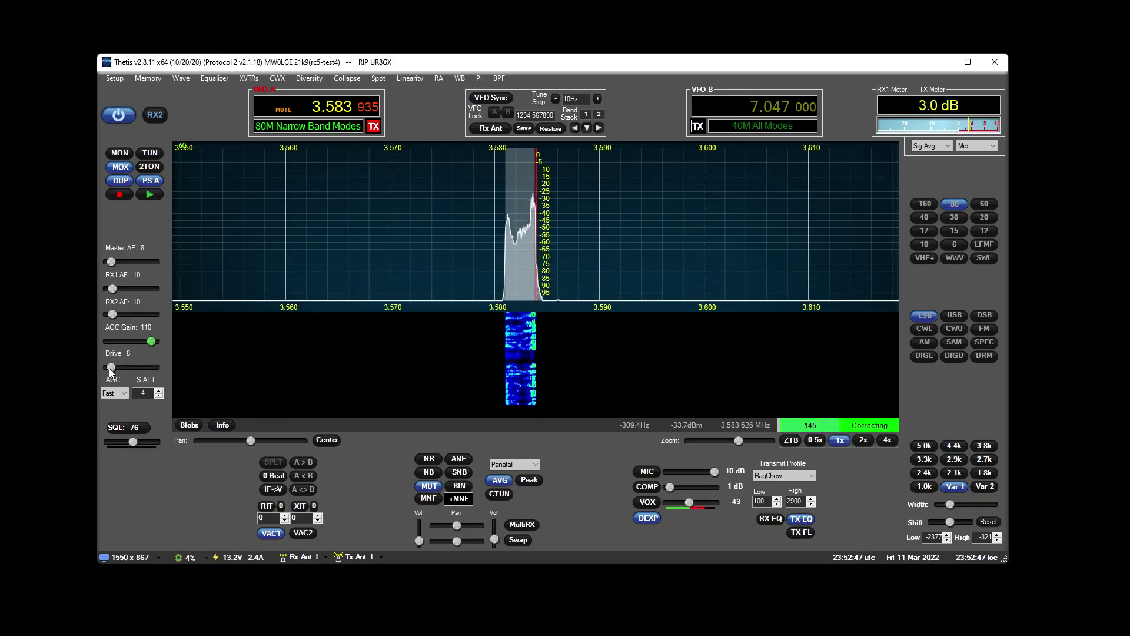
scroll(110, 370, "down", 8)
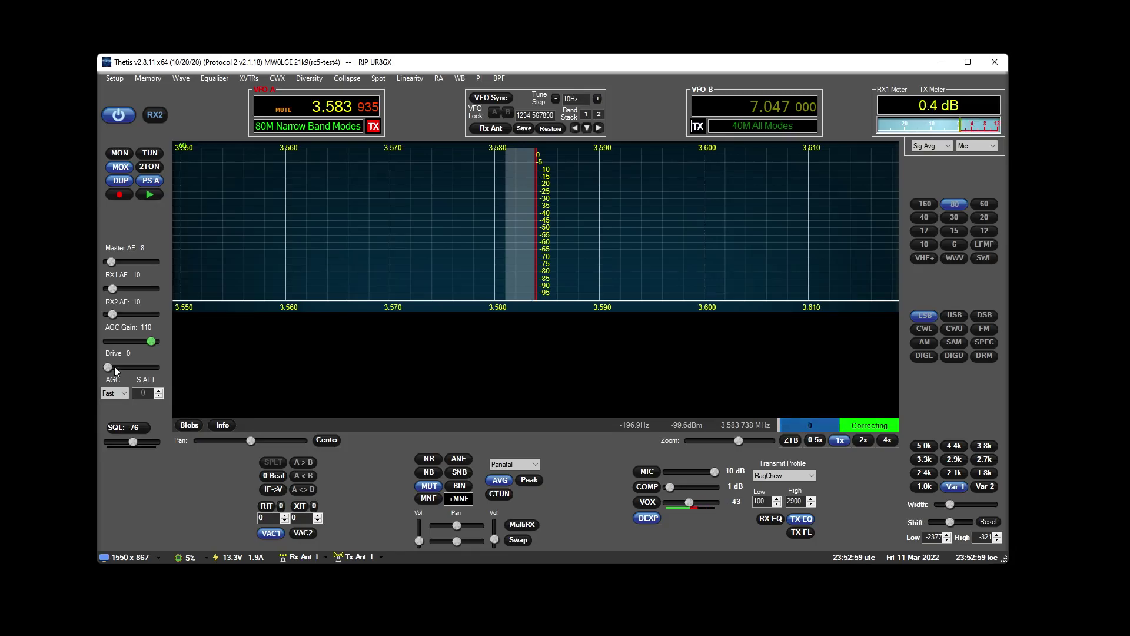
Raise the transmit drive gradually through 1, 2, 4, 5 and 7 to 8 while watching the feedback level.
scroll(114, 366, "up", 1)
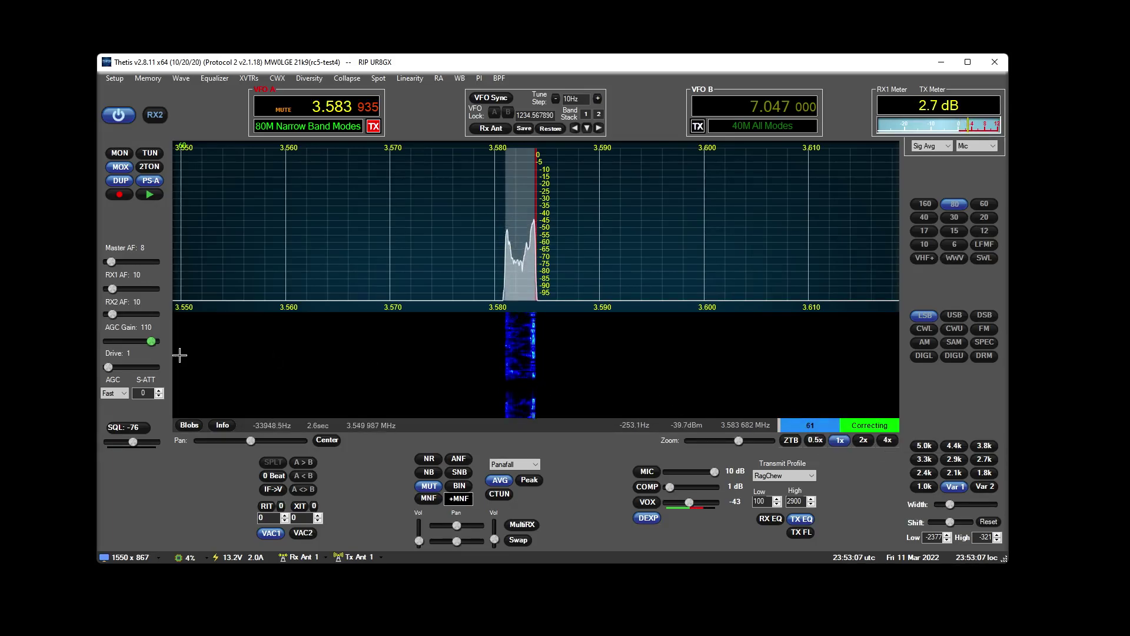
scroll(137, 369, "up", 1)
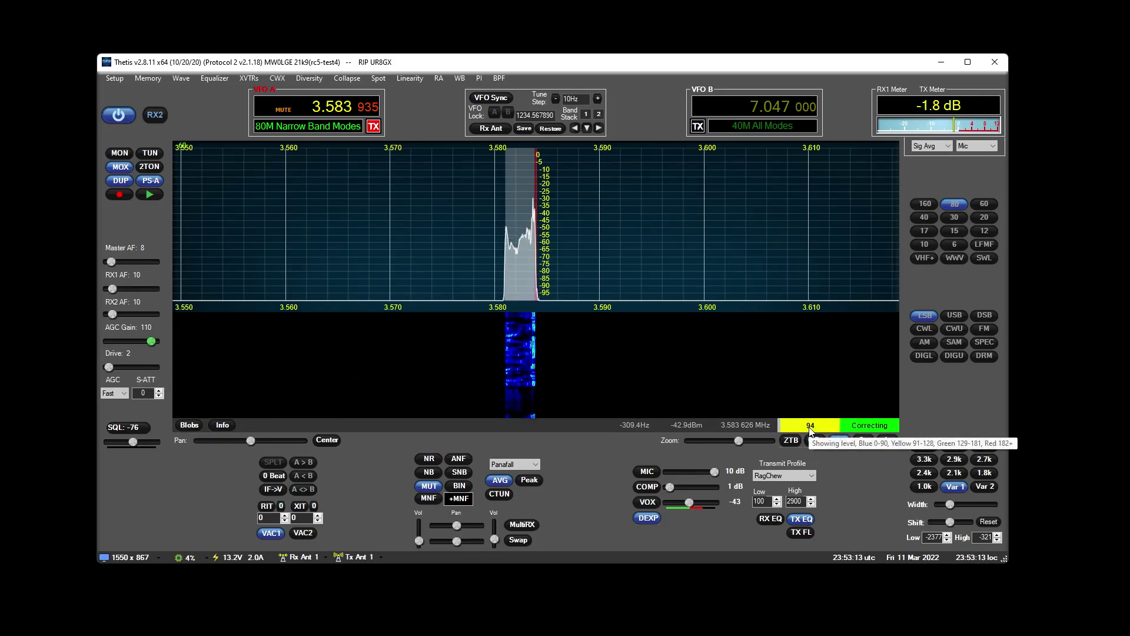
left_click(116, 366)
left_click(116, 367)
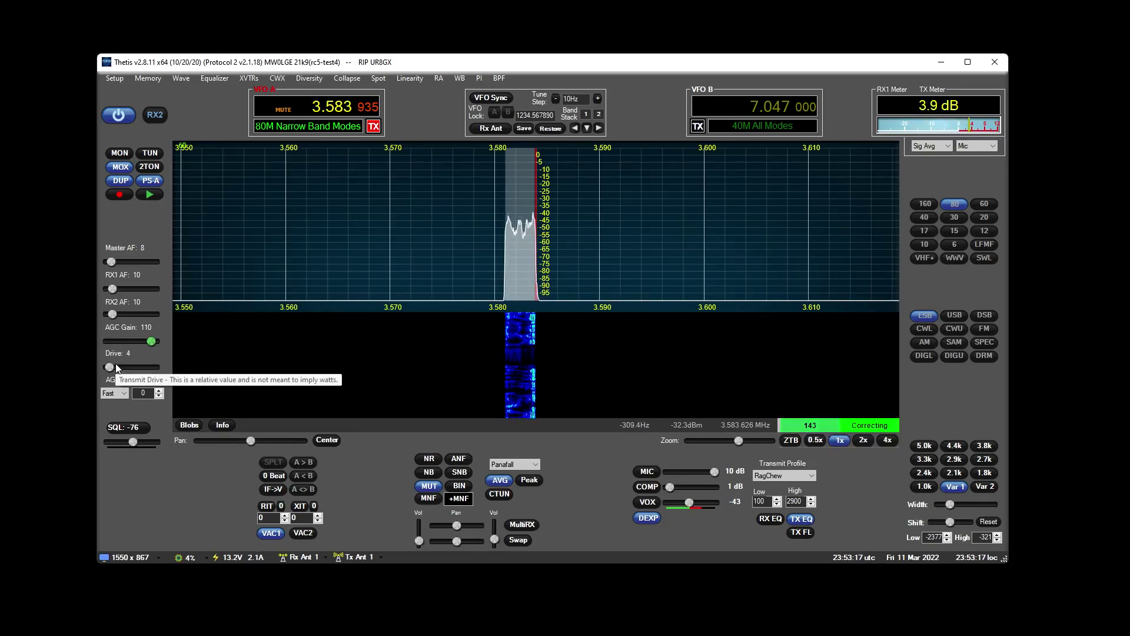
left_click(122, 368)
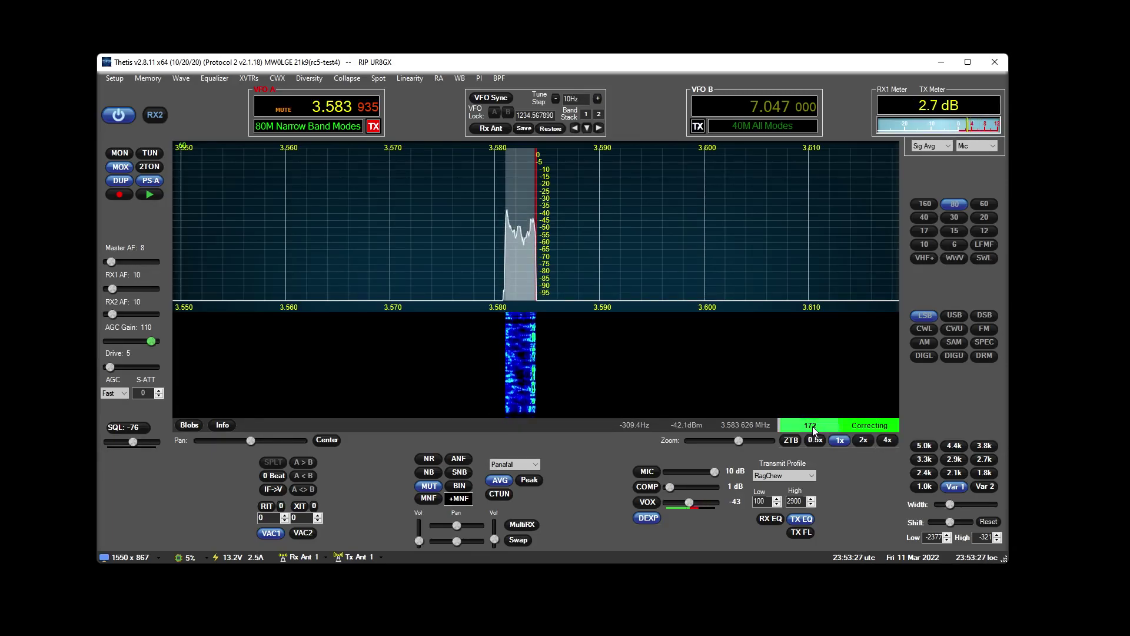
left_click_drag(110, 368, 112, 368)
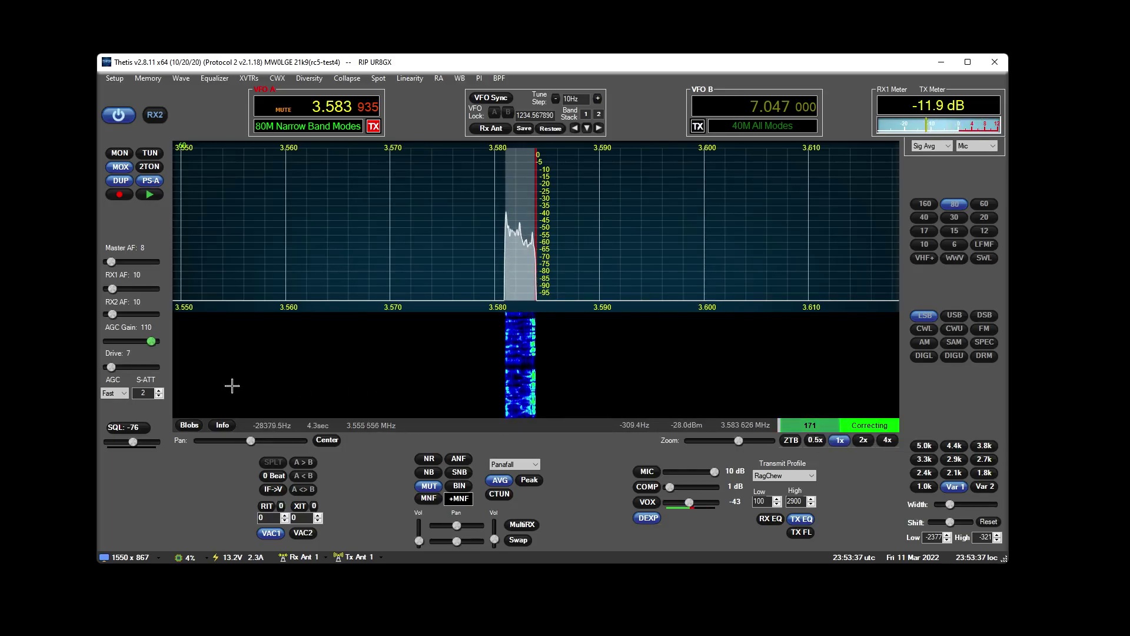
left_click(122, 368)
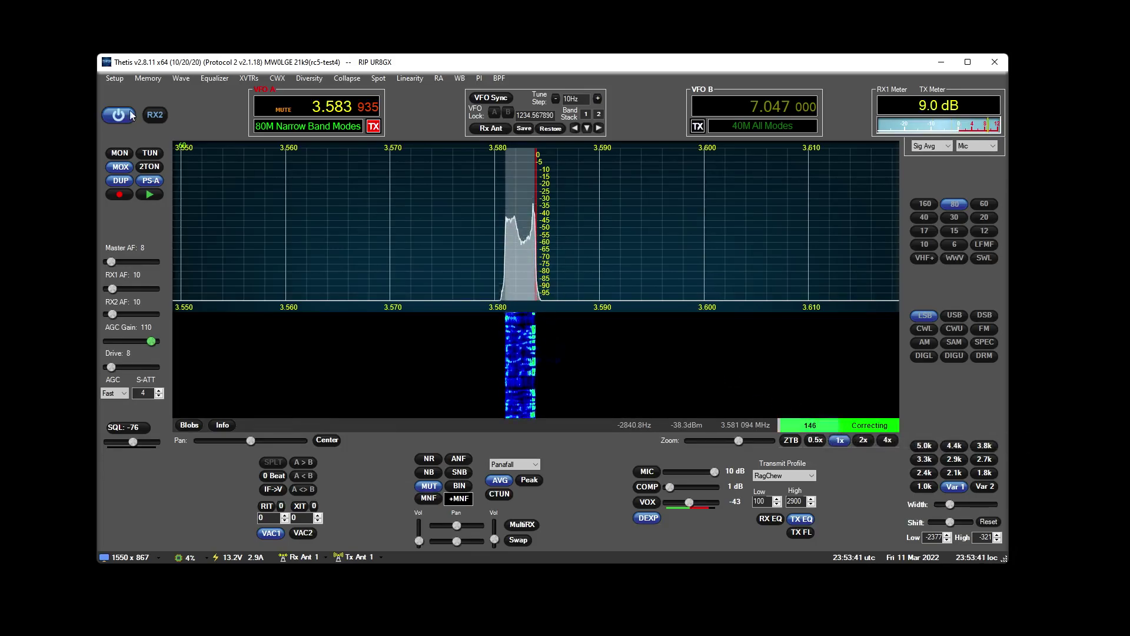
Turn on Hide feedback level number for the info bar in setup and stop the MOX transmission.
left_click(115, 78)
left_click(473, 275)
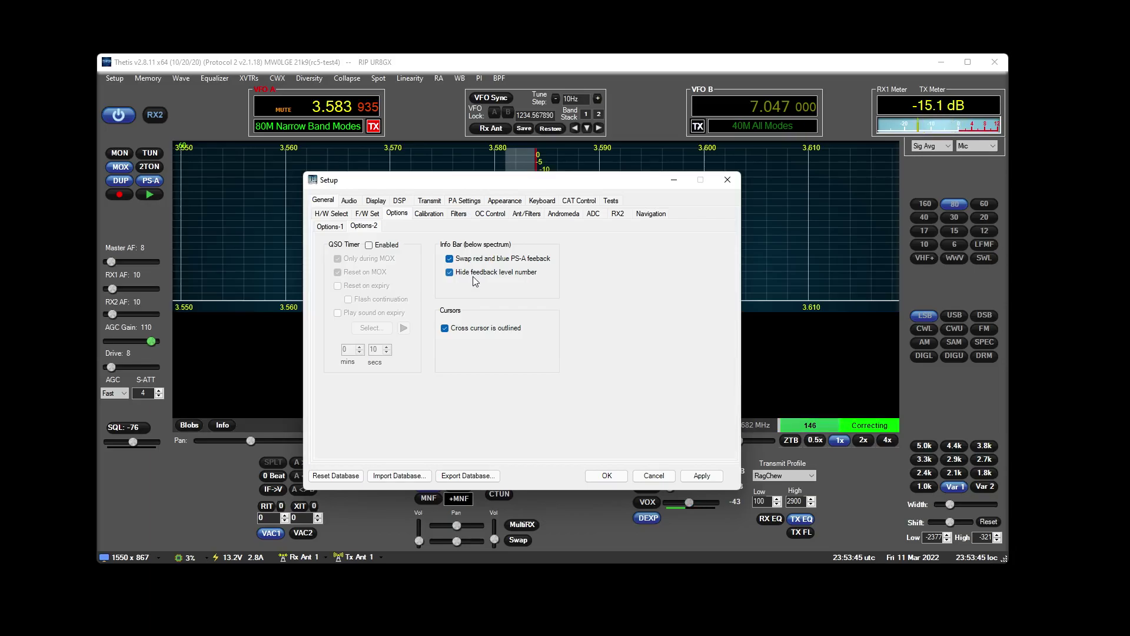
left_click(606, 475)
mouse_move(807, 428)
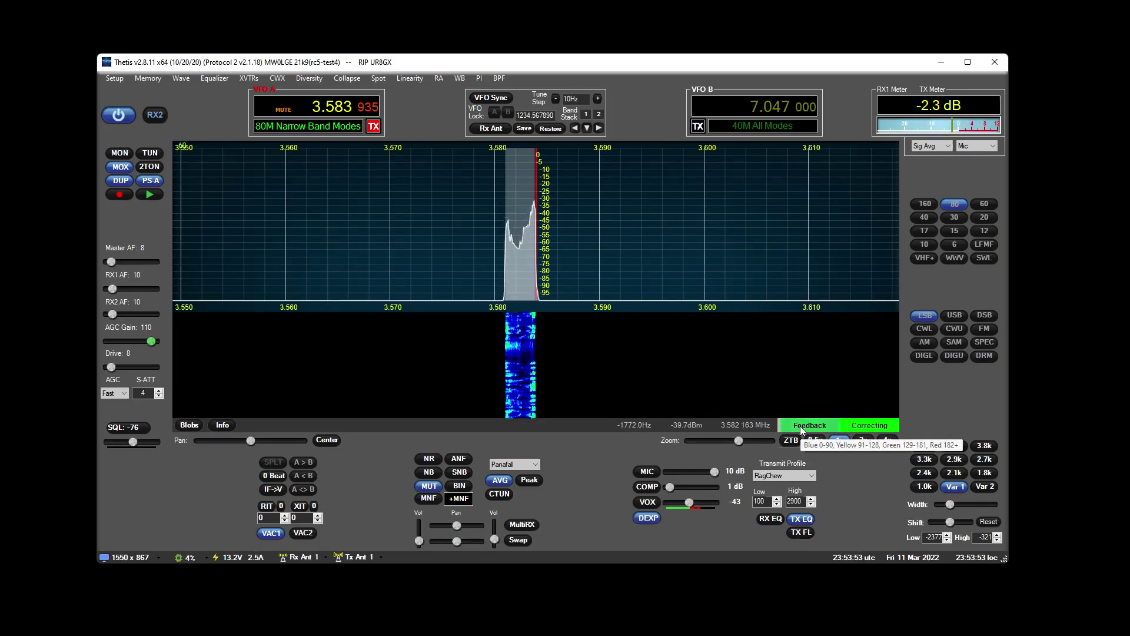
left_click(120, 166)
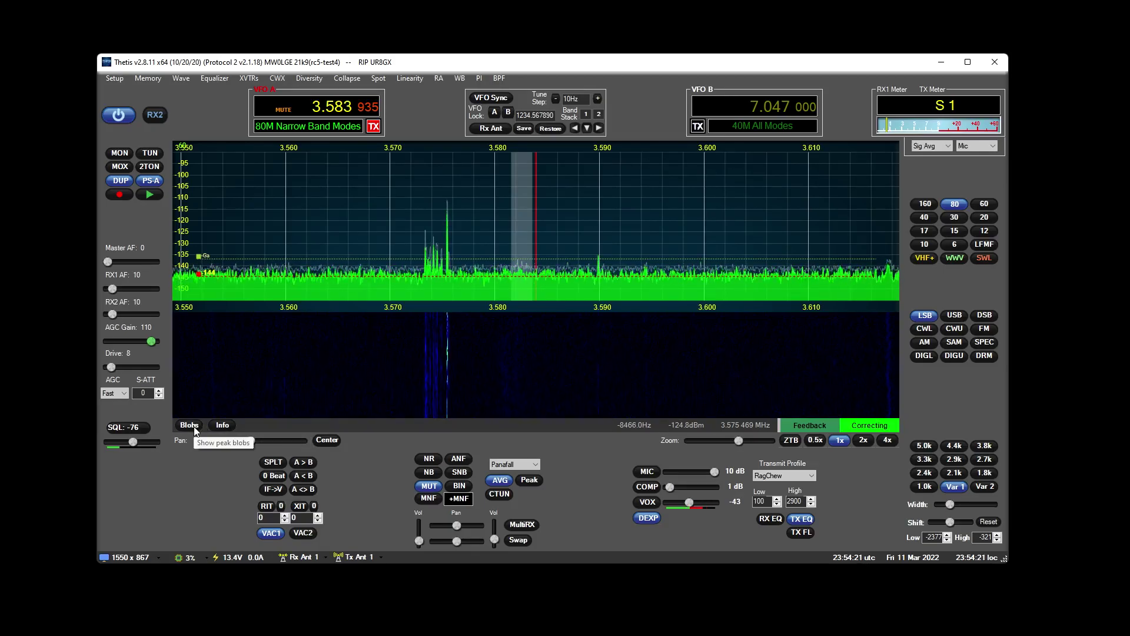
Try the info bar's Info toggle, reassign that toggle to CFC and switch CFC on.
left_click(223, 425)
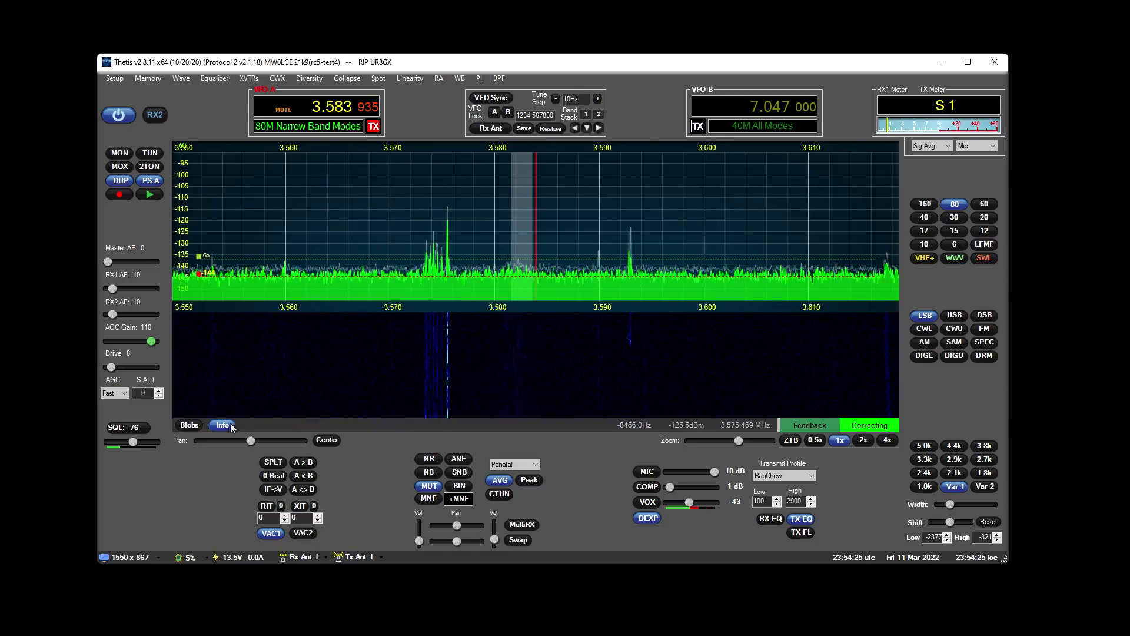
left_click(229, 426)
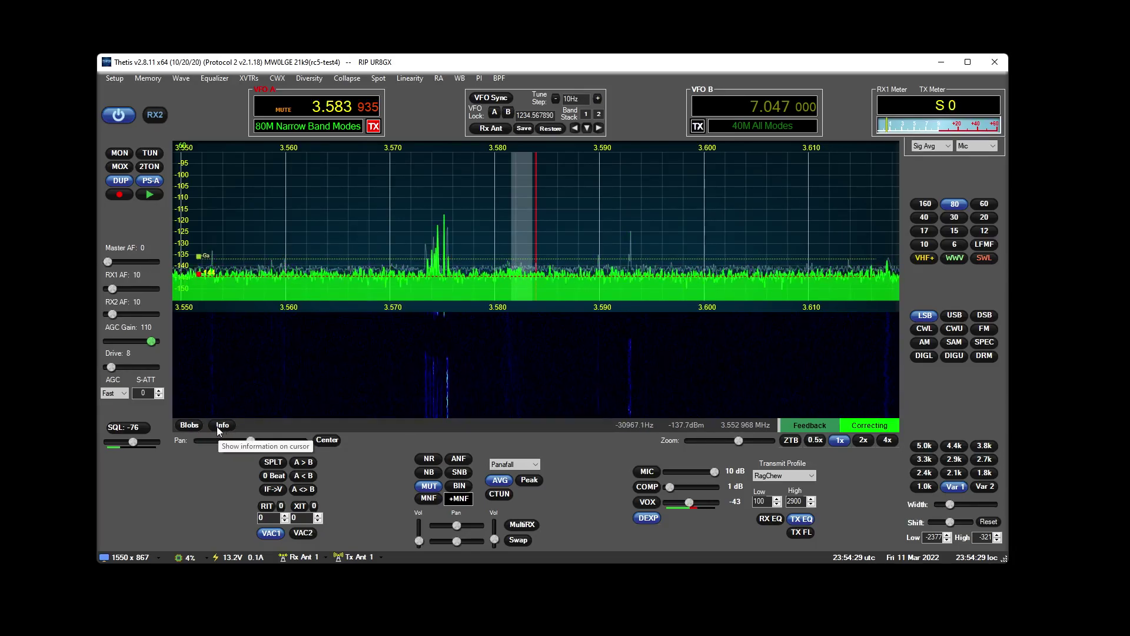
right_click(216, 426)
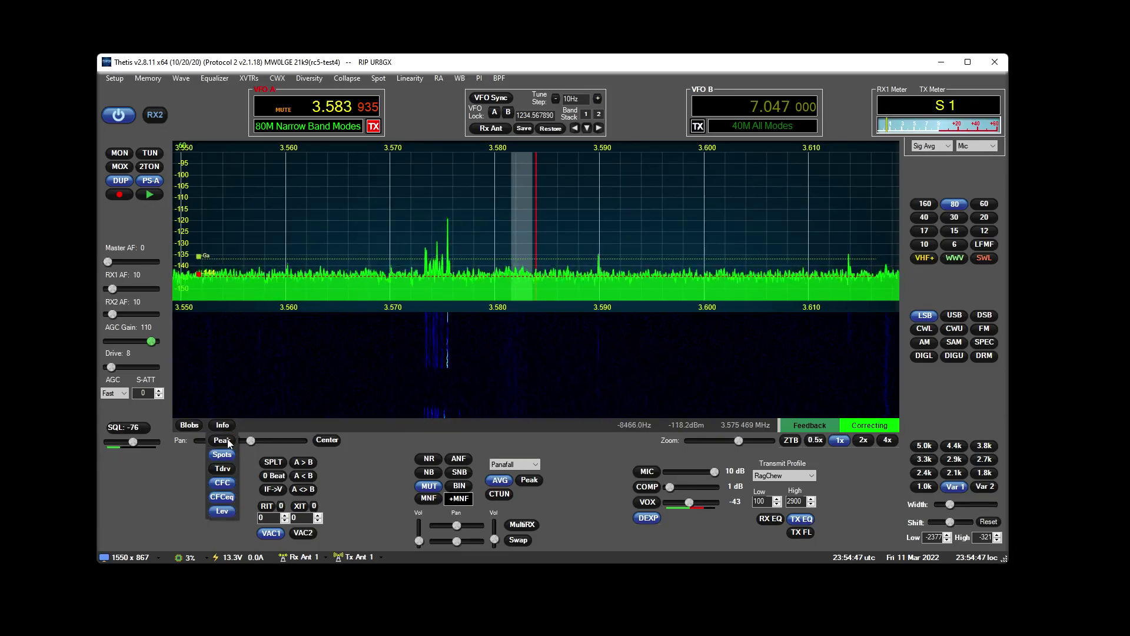
mouse_move(221, 426)
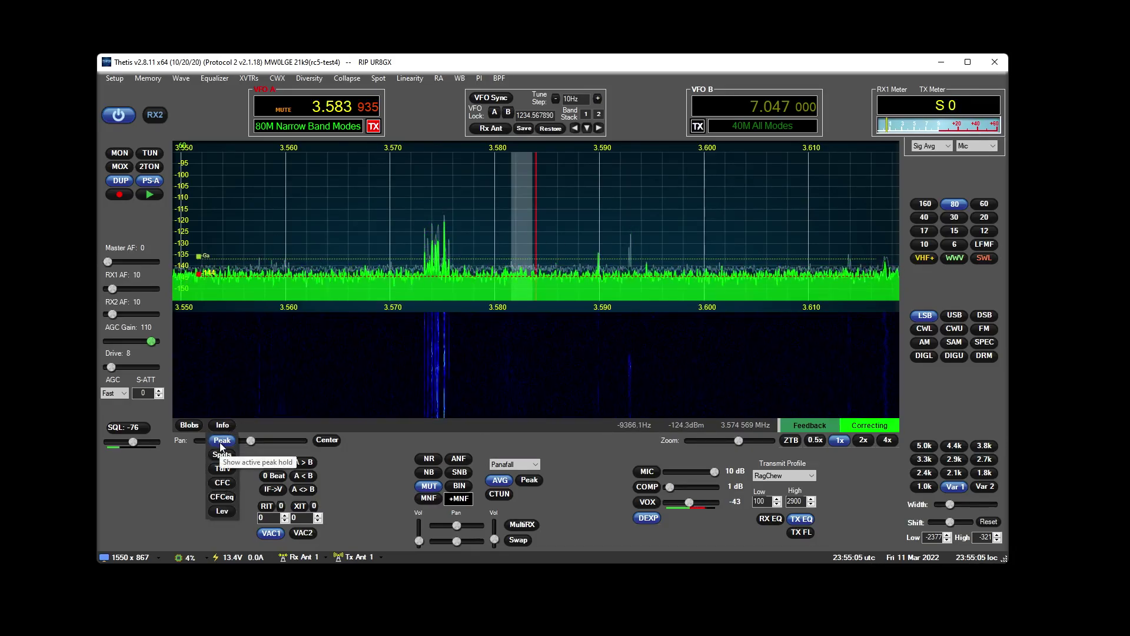
left_click(223, 483)
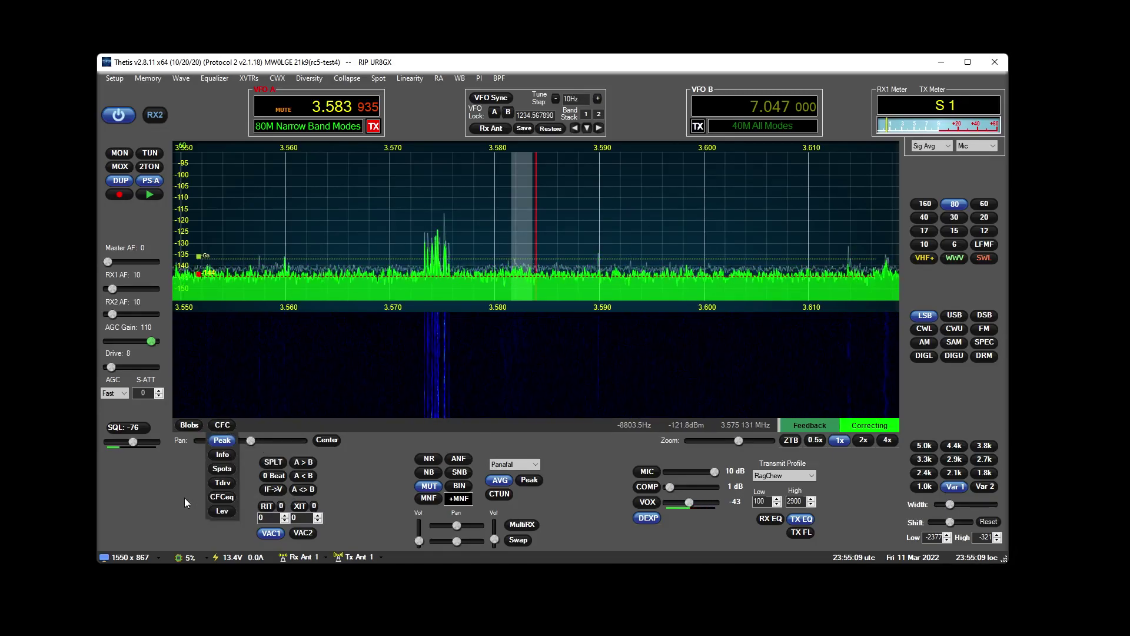
left_click(222, 425)
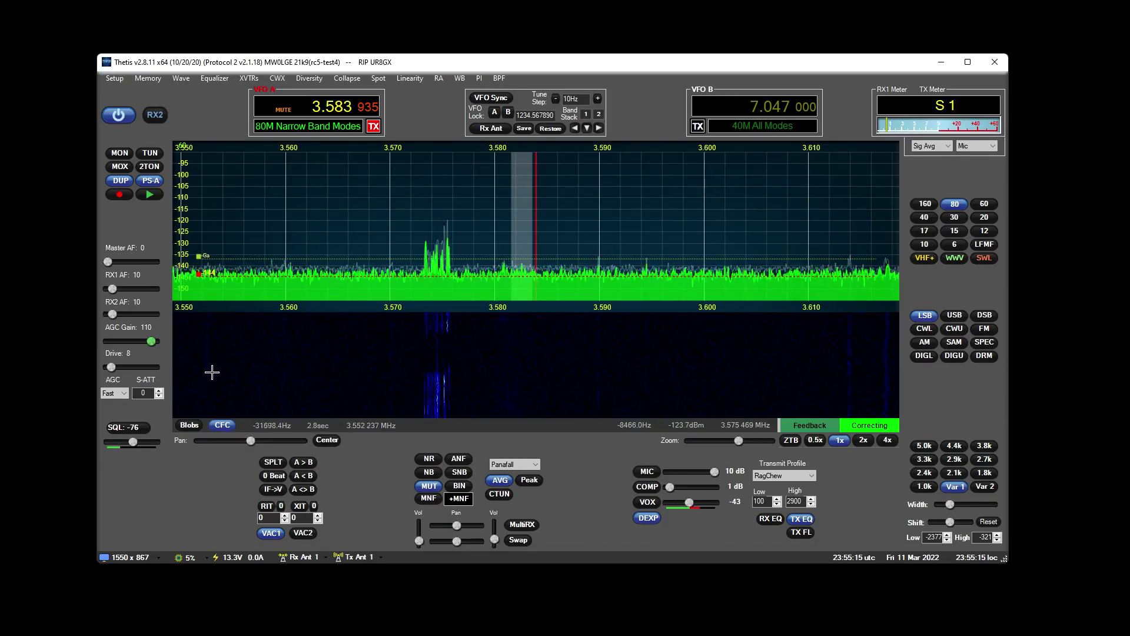
Show the DSP settings for CFC in setup and move the window clear of the info bar.
left_click(111, 80)
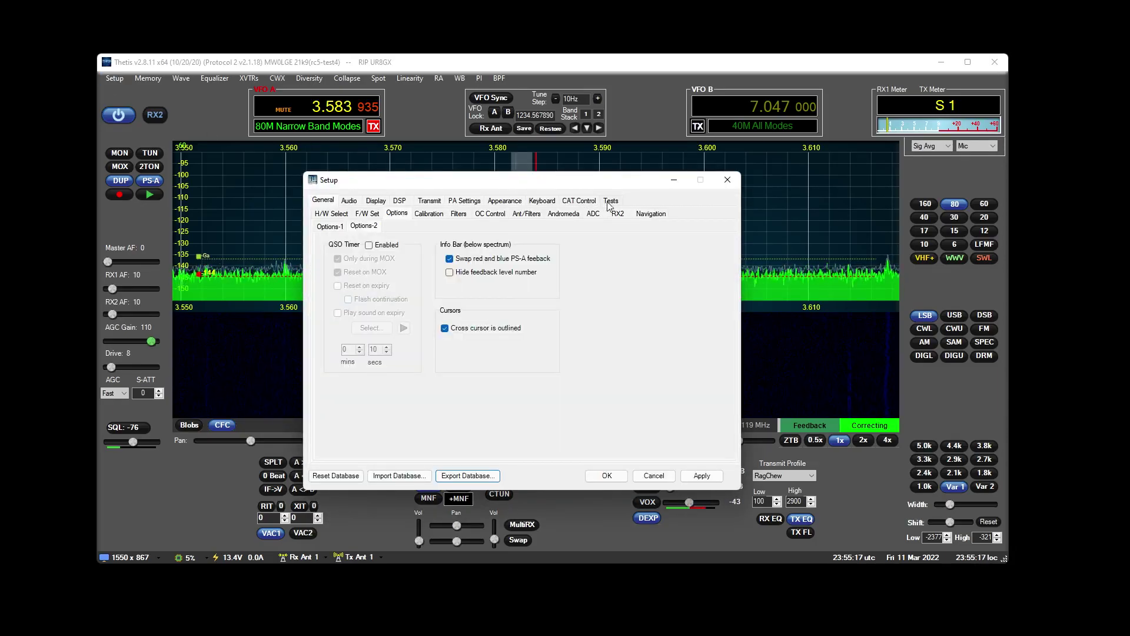
left_click(399, 200)
left_click(635, 214)
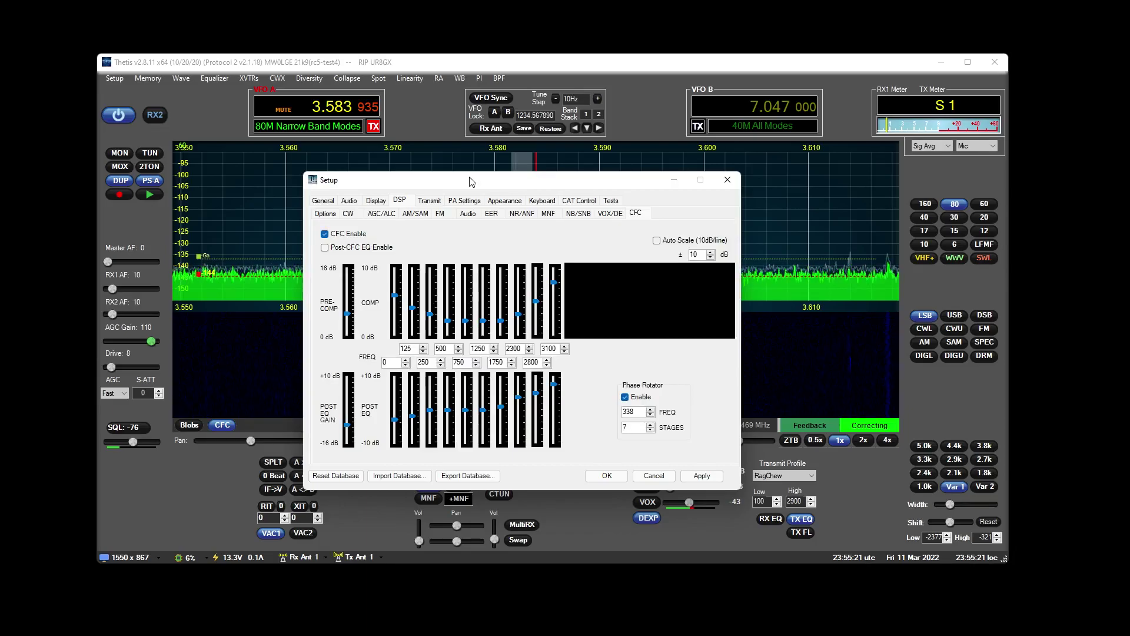
left_click_drag(454, 184, 929, 539)
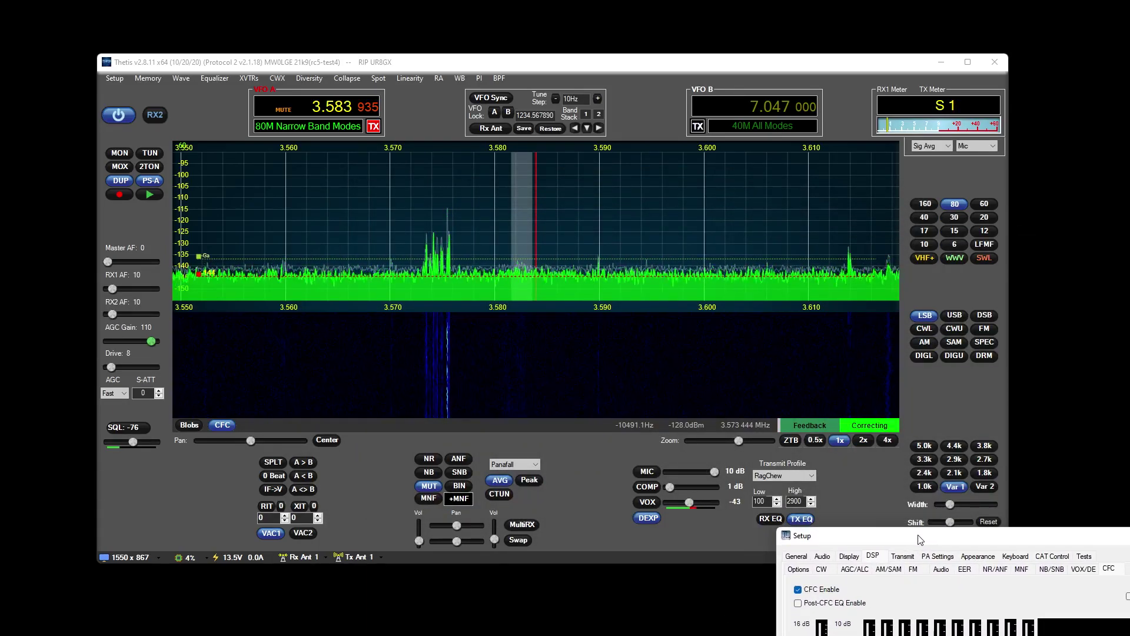
Switch CFC on and off repeatedly with its info bar toggle, leaving it off.
left_click(223, 426)
left_click(223, 426)
left_click(223, 426)
left_click(223, 426)
left_click(223, 426)
mouse_move(224, 454)
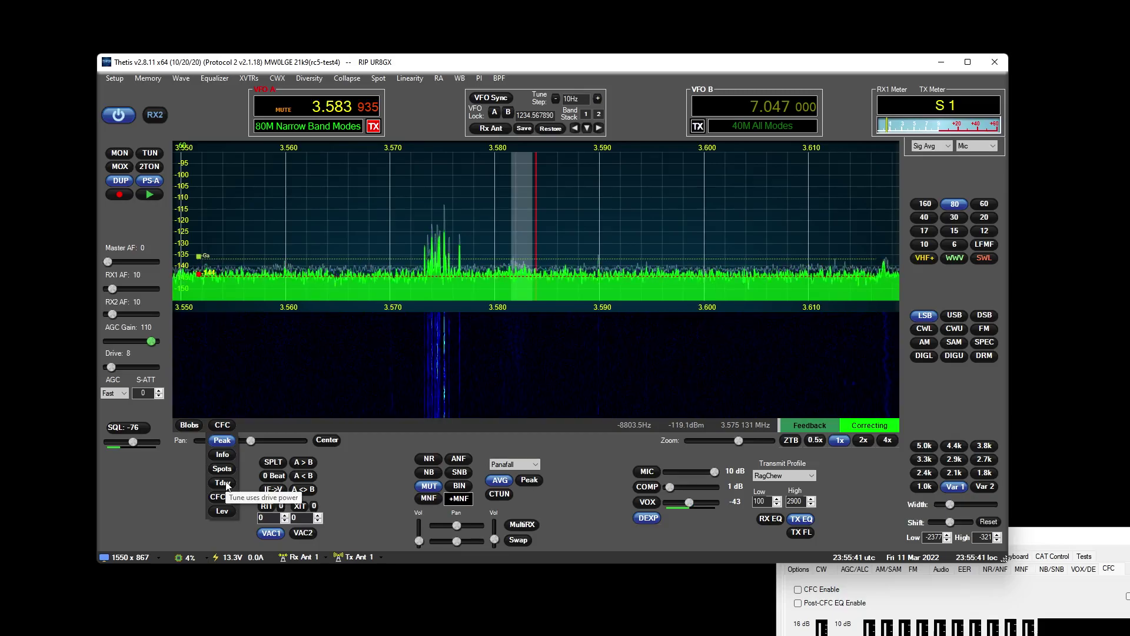
Return to the general options in setup and turn off Cross cursor is outlined.
left_click_drag(1062, 539, 820, 386)
left_click(557, 405)
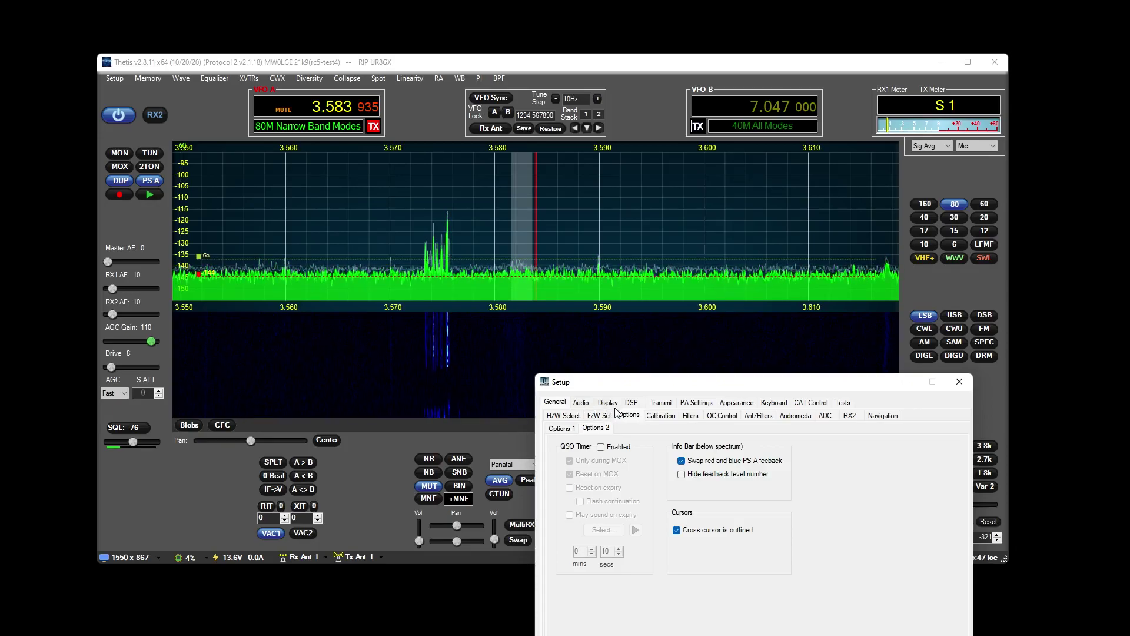
left_click_drag(720, 387, 534, 184)
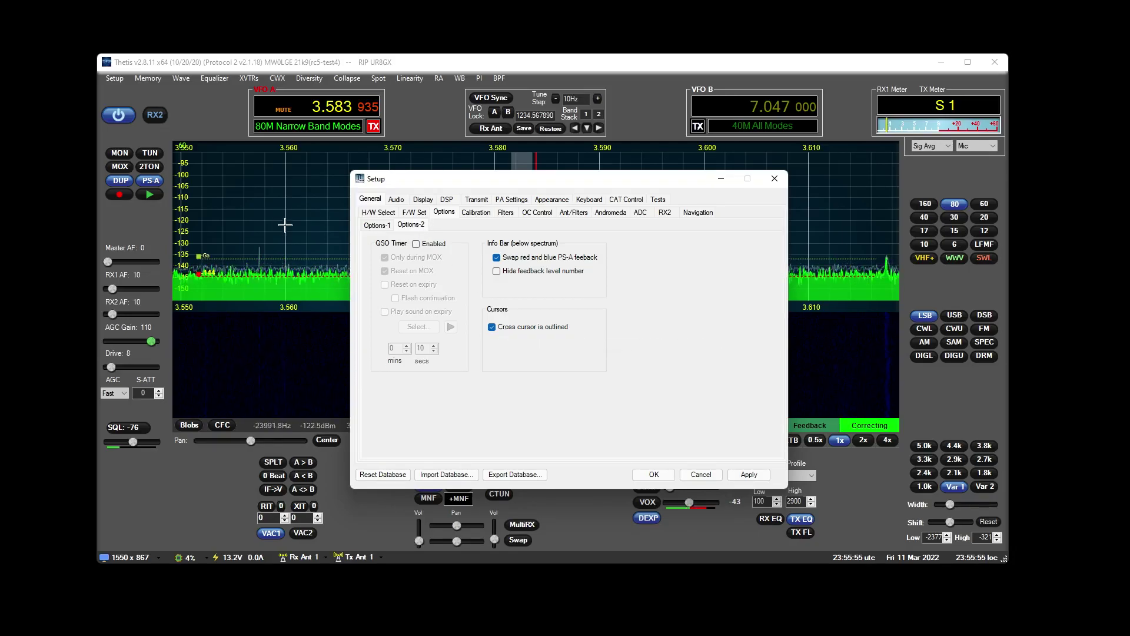
left_click(544, 330)
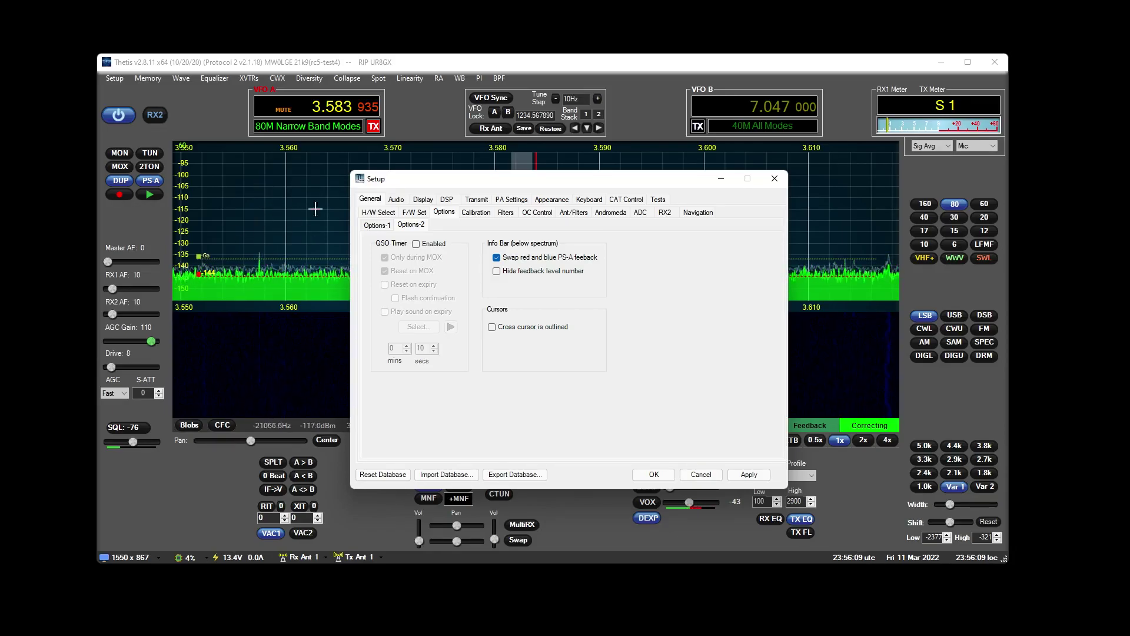
left_click(493, 327)
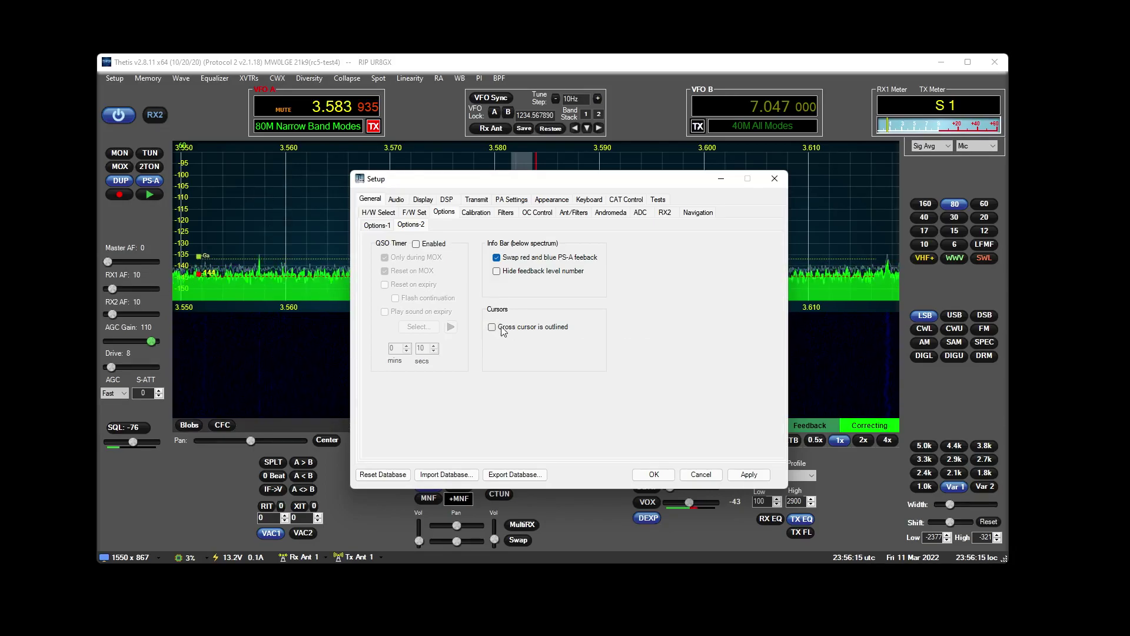
Close the setup window and widen the Feedback section of the info bar.
left_click(769, 185)
left_click_drag(780, 427, 760, 425)
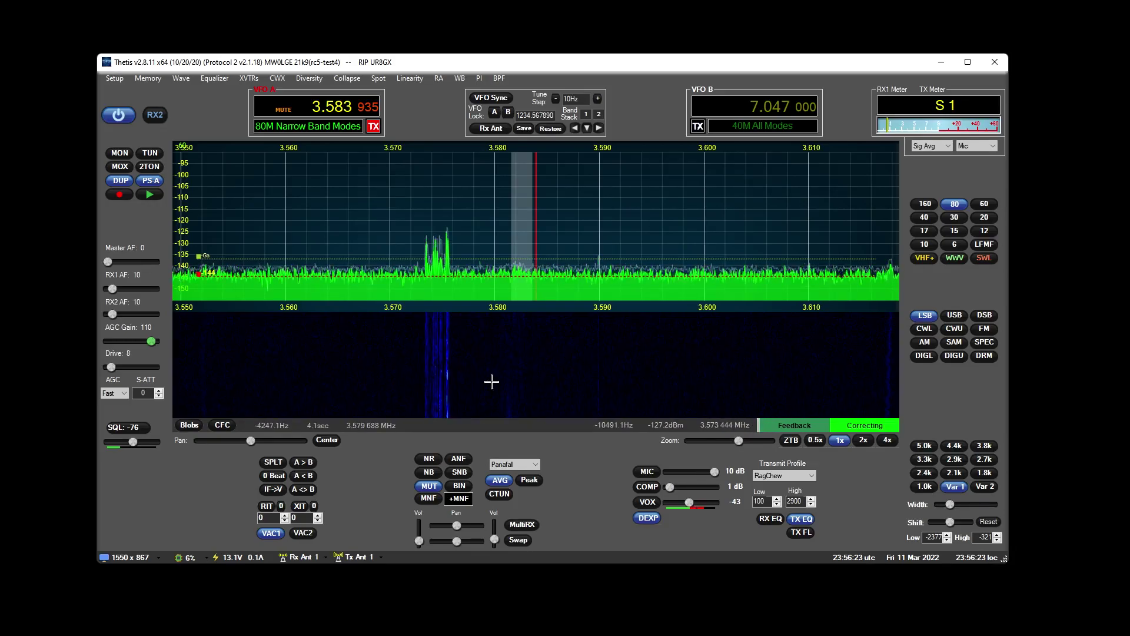